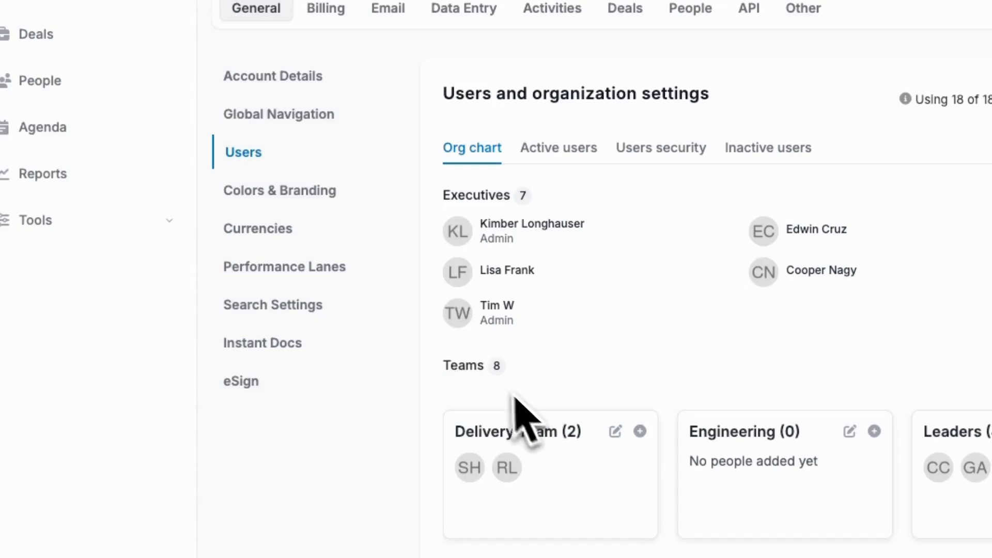
Open the Delivery Team's settings, review its members and record visibility, and close them without saving
{"action": "left_click", "coordinate": [616, 431]}
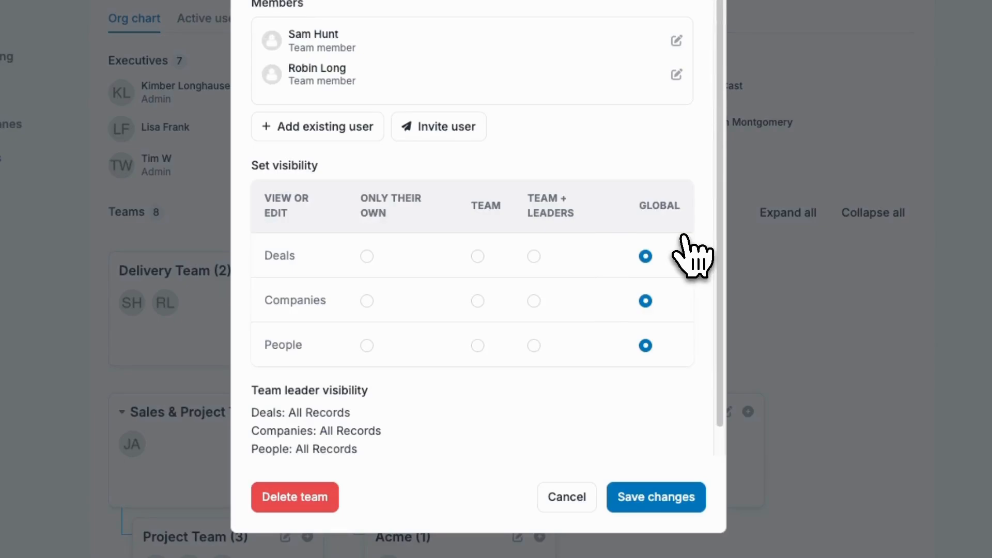
{"action": "left_click", "coordinate": [562, 499]}
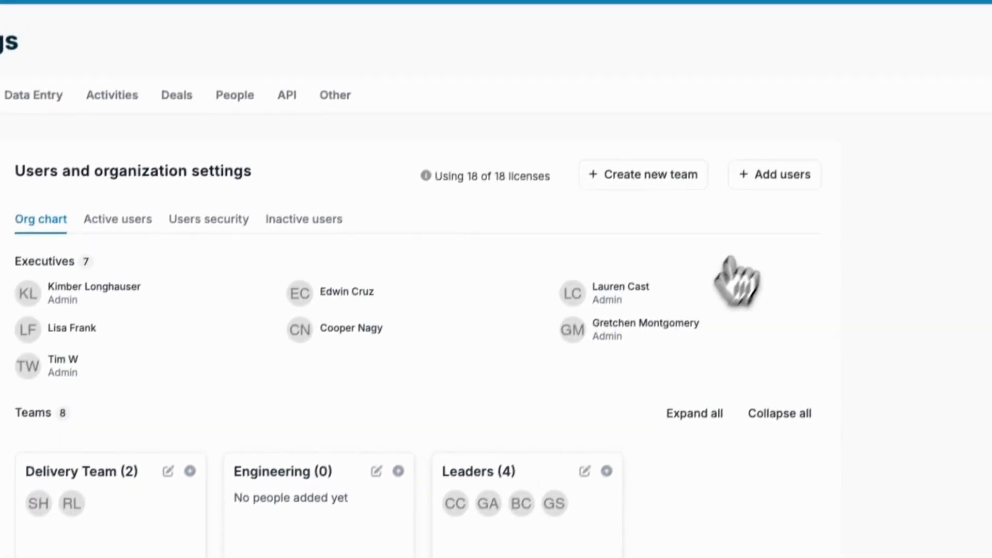
Start adding a user and view the available roles in the invitation form, keeping Team Member
{"action": "left_click", "coordinate": [770, 195]}
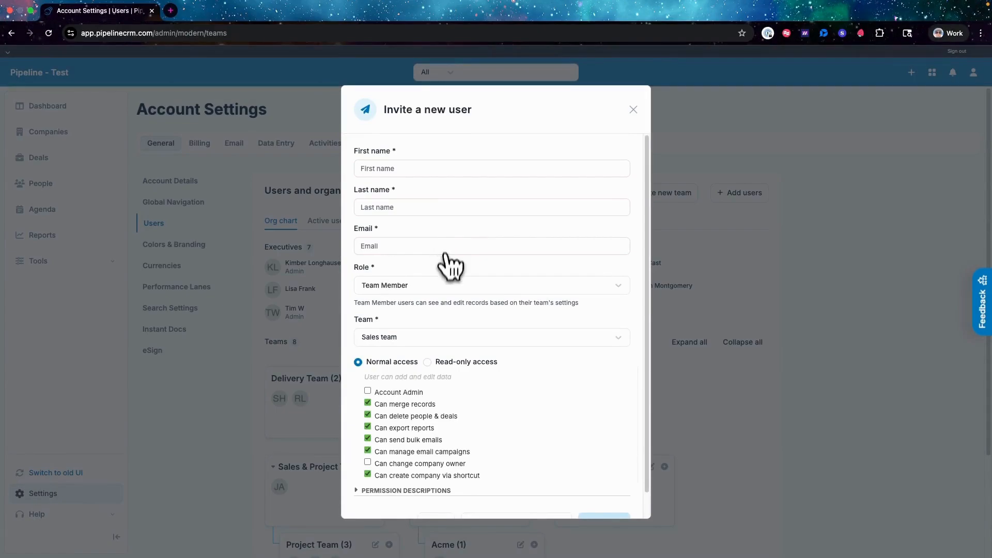
{"action": "left_click", "coordinate": [444, 285]}
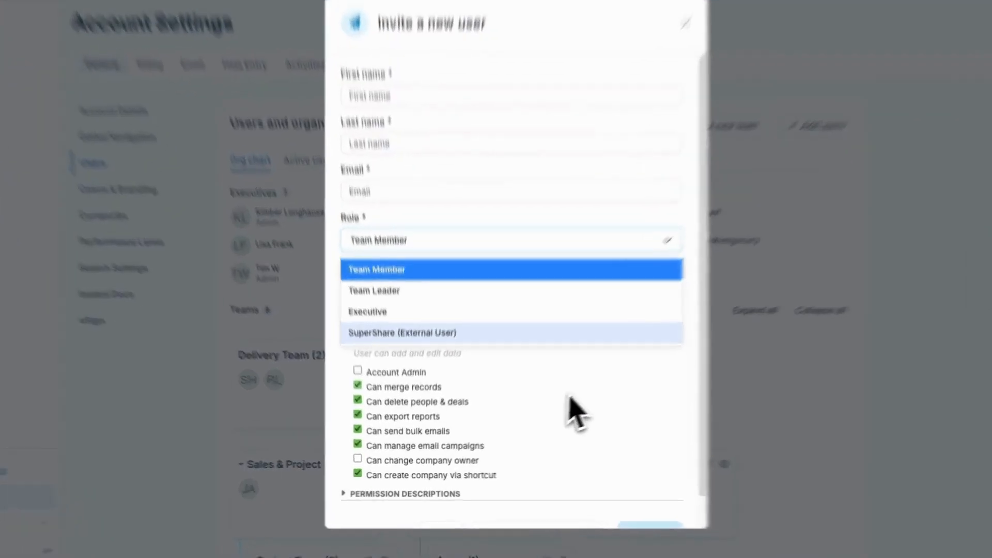
{"action": "left_click", "coordinate": [541, 425]}
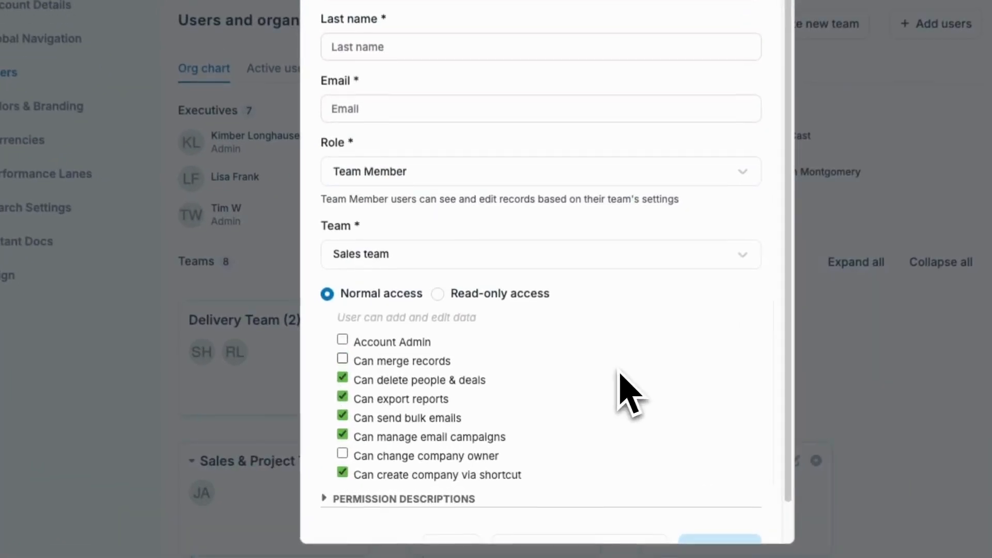
Toggle the new user's "Can merge records" permission off and back on
{"action": "left_click", "coordinate": [391, 403]}
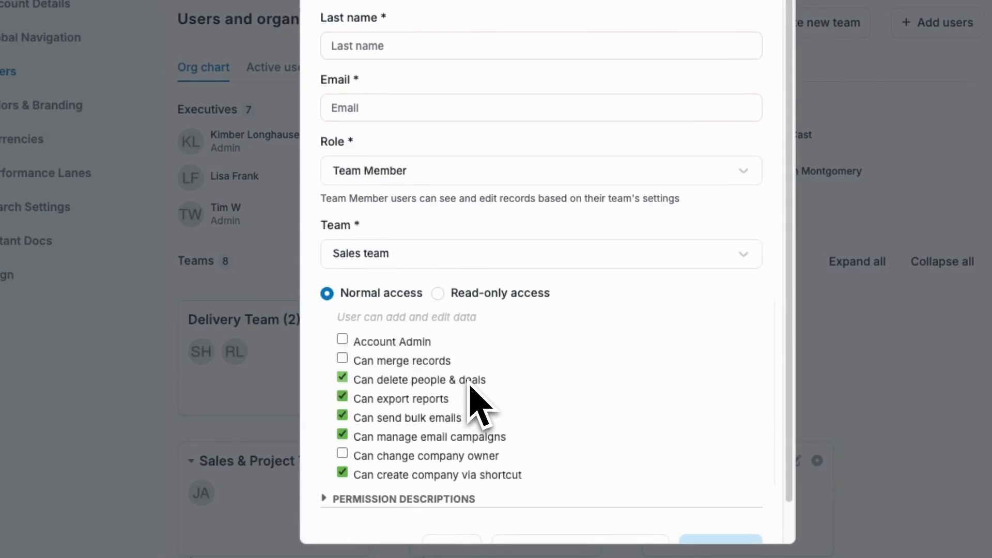
{"action": "left_click", "coordinate": [342, 359]}
{"action": "left_click", "coordinate": [342, 359]}
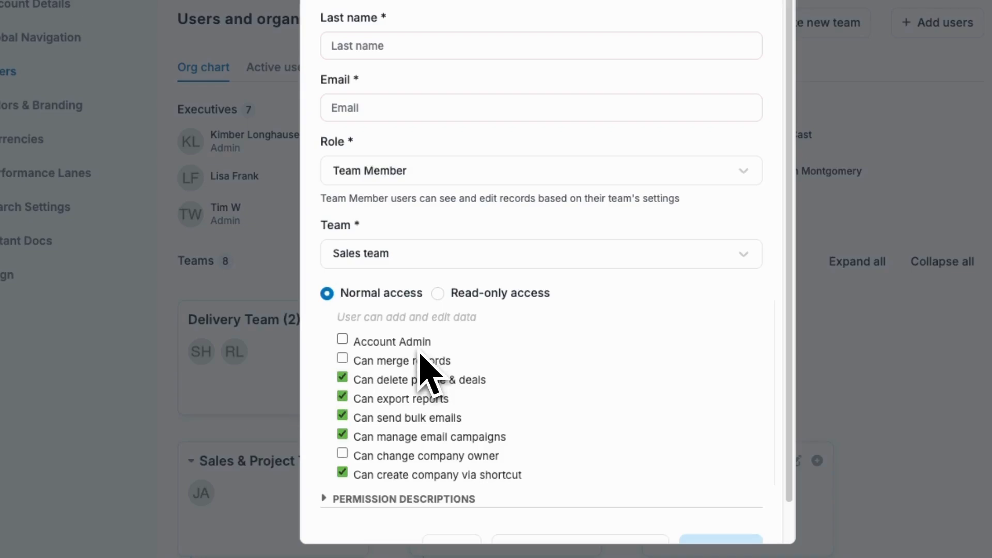
Review the role options and the permission descriptions in the invitation form, and close it without inviting anyone
{"action": "left_click", "coordinate": [442, 178]}
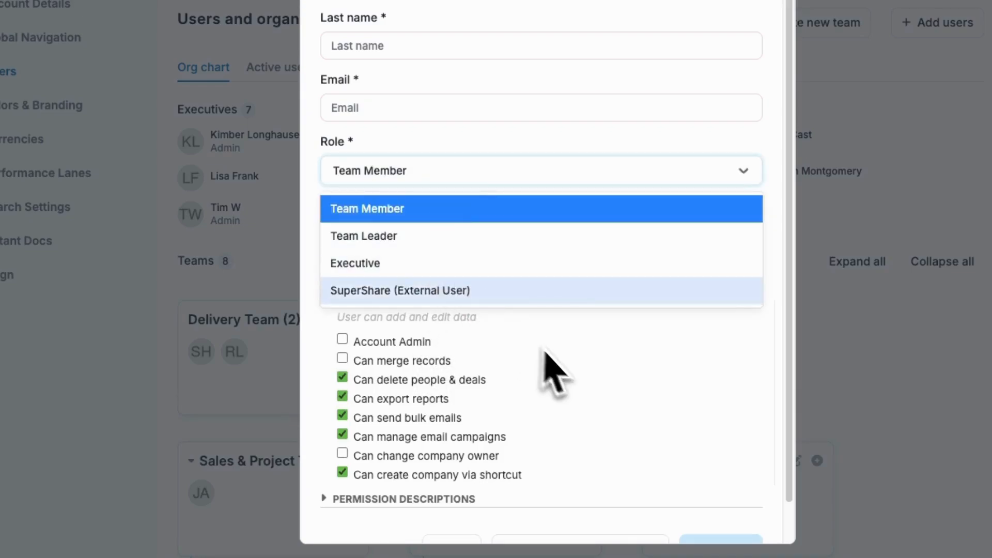
{"action": "left_click", "coordinate": [561, 359]}
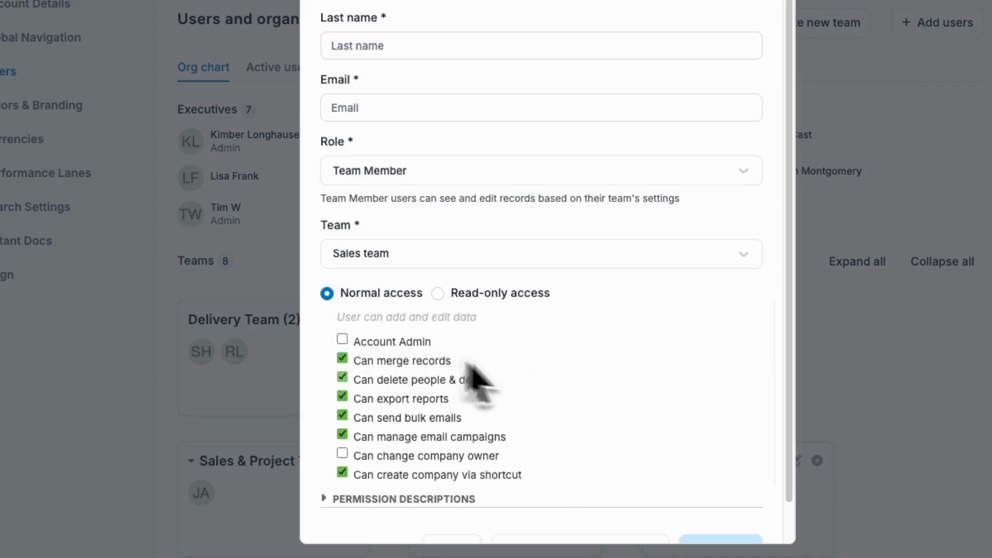
{"action": "scroll", "coordinate": [516, 388], "scroll_direction": "down", "scroll_amount": 1}
{"action": "left_click", "coordinate": [405, 471]}
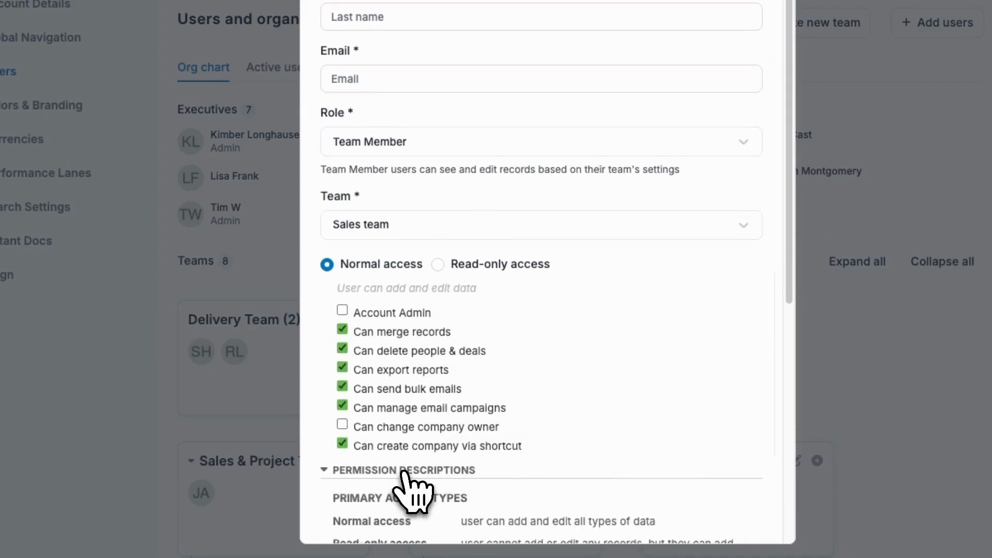
{"action": "scroll", "coordinate": [543, 482], "scroll_direction": "down", "scroll_amount": 3}
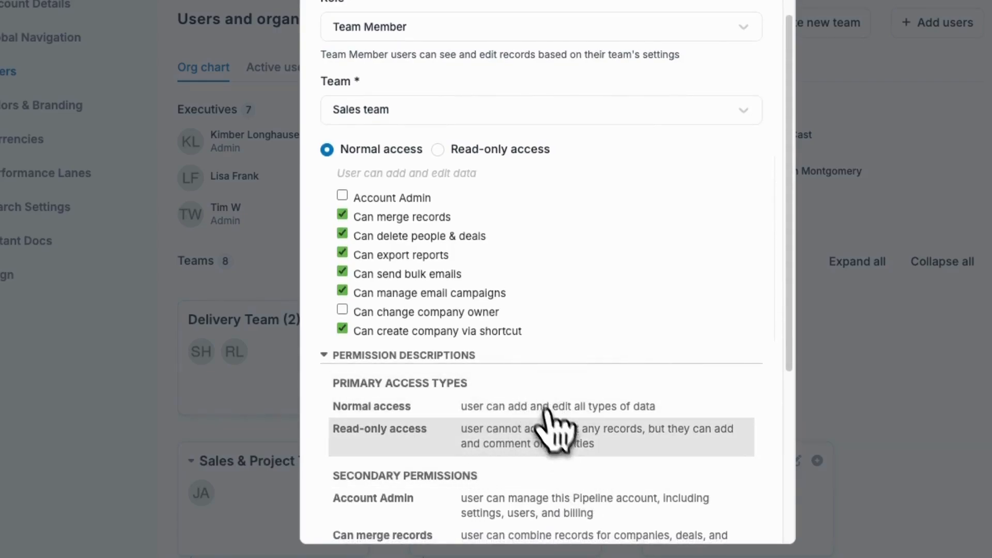
{"action": "scroll", "coordinate": [550, 424], "scroll_direction": "down", "scroll_amount": 2}
{"action": "scroll", "coordinate": [532, 445], "scroll_direction": "up", "scroll_amount": 5}
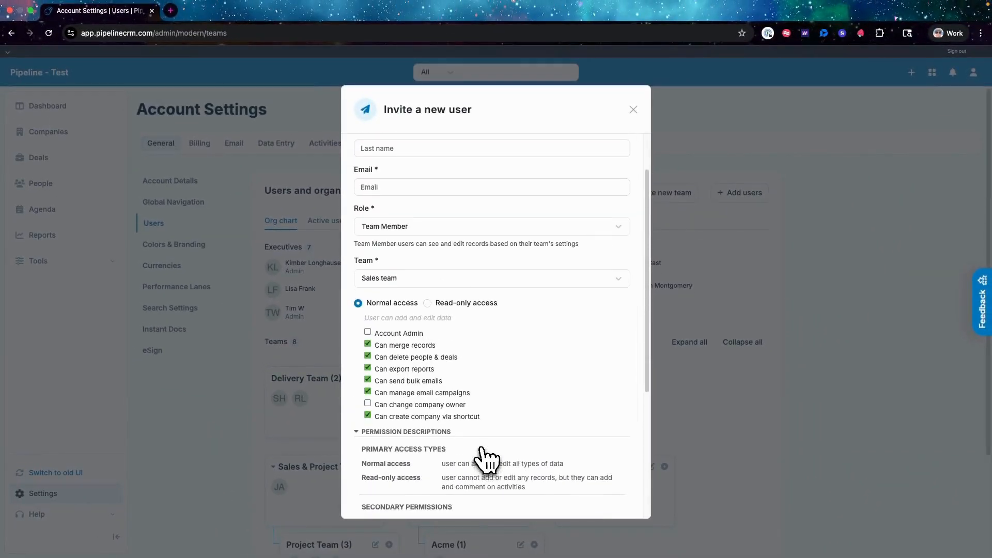
{"action": "scroll", "coordinate": [486, 459], "scroll_direction": "up", "scroll_amount": 2}
{"action": "left_click", "coordinate": [634, 109]}
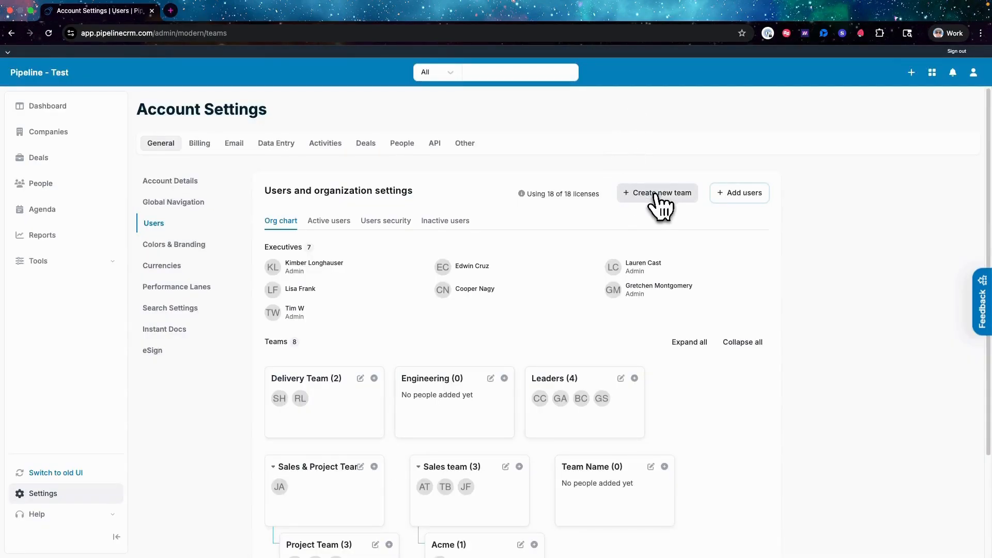
Open the Acme team's settings, review its reporting line and visibility, and close them without saving
{"action": "scroll", "coordinate": [506, 432], "scroll_direction": "down", "scroll_amount": 3}
{"action": "scroll", "coordinate": [503, 431], "scroll_direction": "up", "scroll_amount": 1}
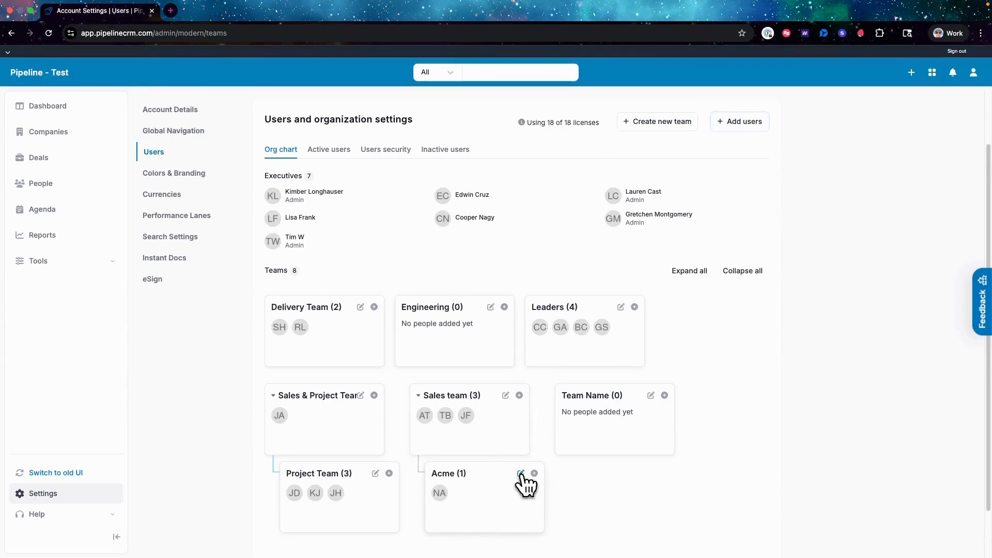
{"action": "left_click", "coordinate": [520, 473]}
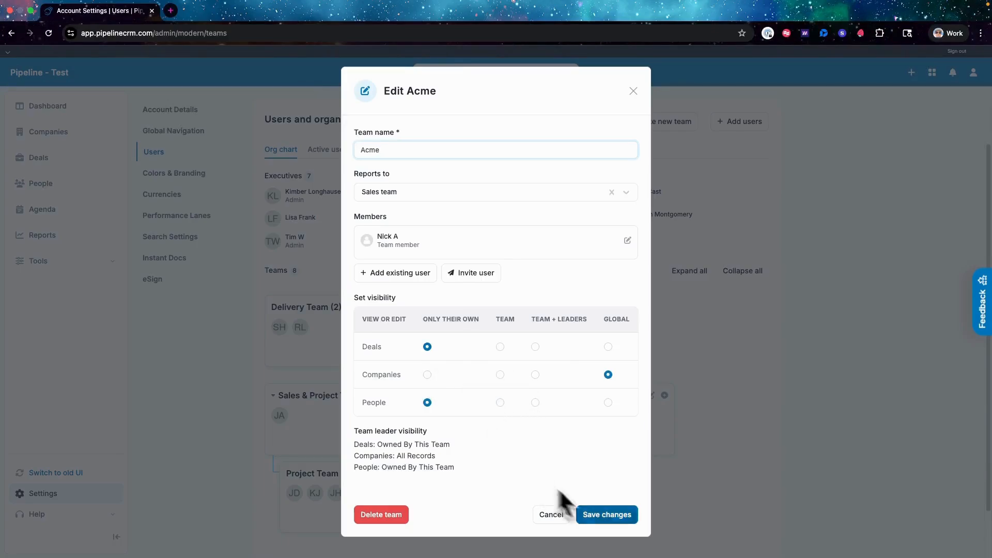
{"action": "left_click", "coordinate": [533, 529]}
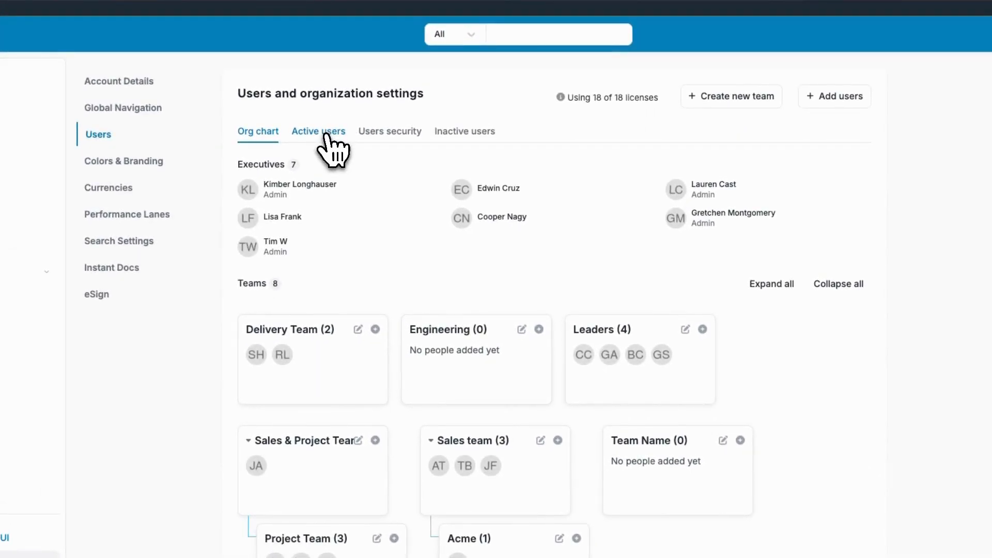
Show the active users and examine the whole table, including the admin, read-only and last login columns
{"action": "left_click", "coordinate": [325, 135]}
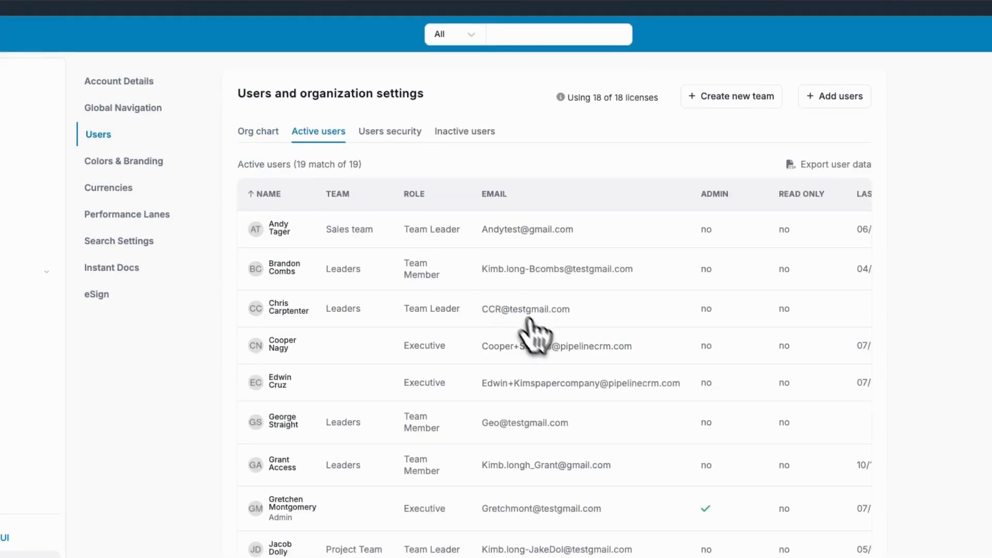
{"action": "scroll", "coordinate": [542, 341], "scroll_direction": "down", "scroll_amount": 1}
{"action": "scroll", "coordinate": [538, 350], "scroll_direction": "down", "scroll_amount": 3}
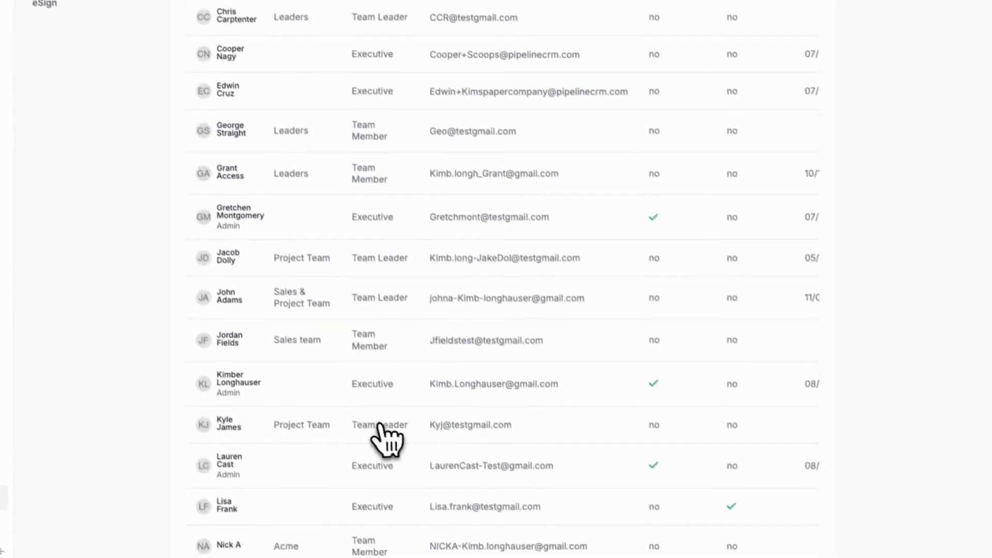
{"action": "scroll", "coordinate": [382, 444], "scroll_direction": "down", "scroll_amount": 3}
{"action": "left_click_drag", "start_coordinate": [376, 548], "coordinate": [508, 556]}
{"action": "scroll", "coordinate": [636, 460], "scroll_direction": "up", "scroll_amount": 7}
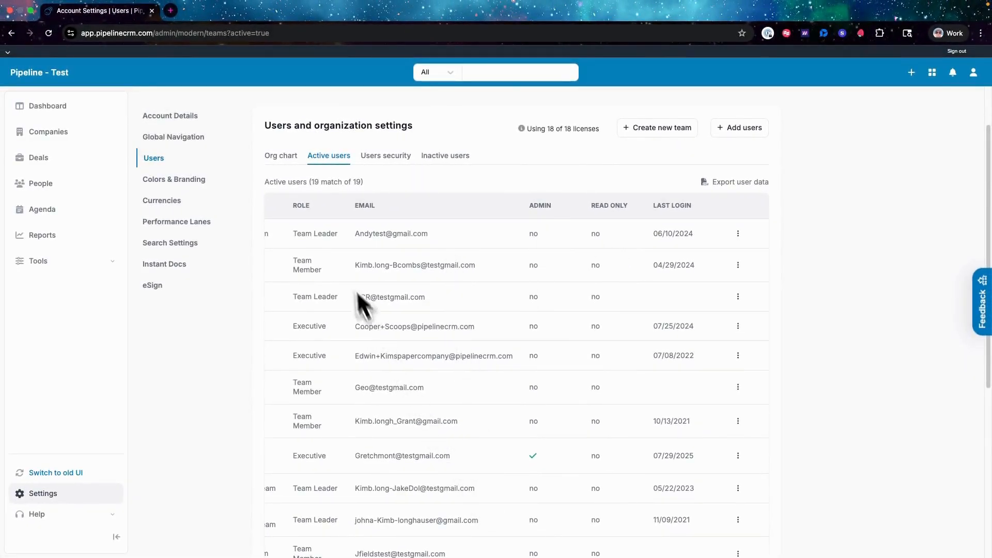
Review the users' security details, including MFA status, and the list of inactive users
{"action": "left_click", "coordinate": [385, 160]}
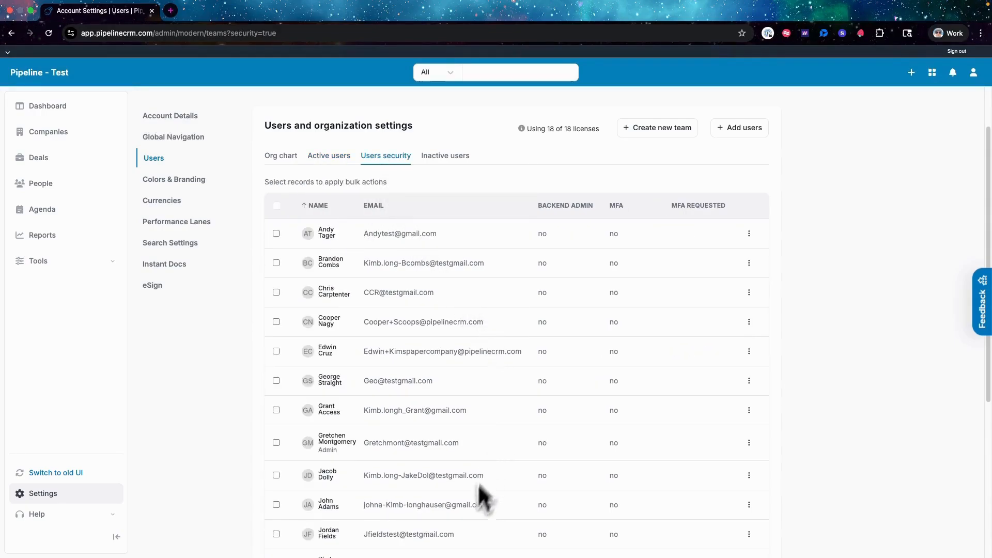
{"action": "scroll", "coordinate": [468, 551], "scroll_direction": "down", "scroll_amount": 3}
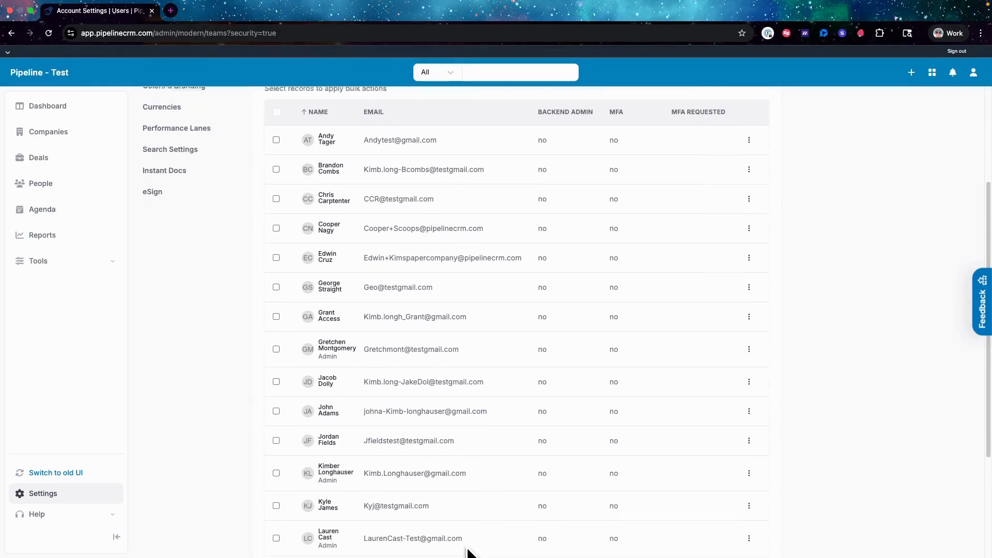
{"action": "scroll", "coordinate": [605, 361], "scroll_direction": "up", "scroll_amount": 5}
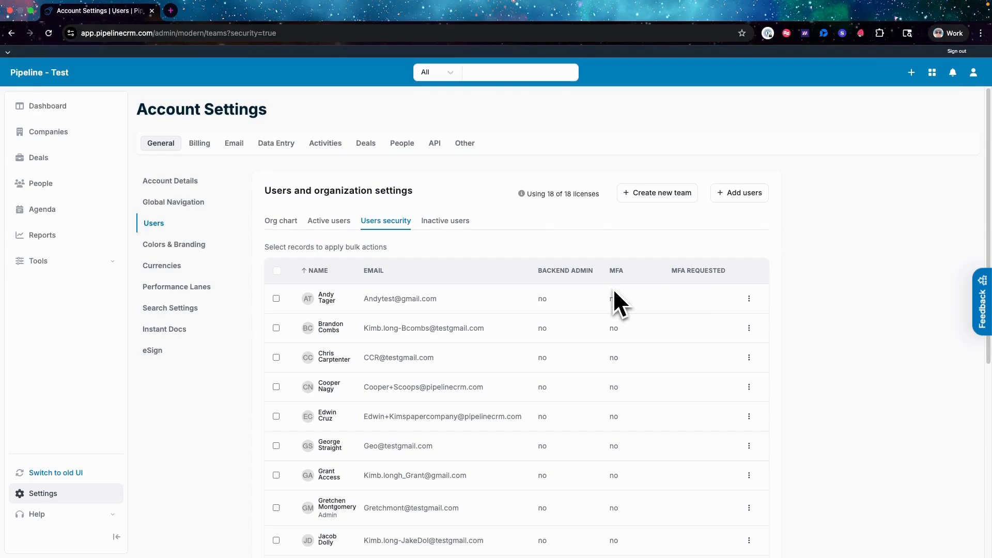
{"action": "left_click", "coordinate": [452, 221]}
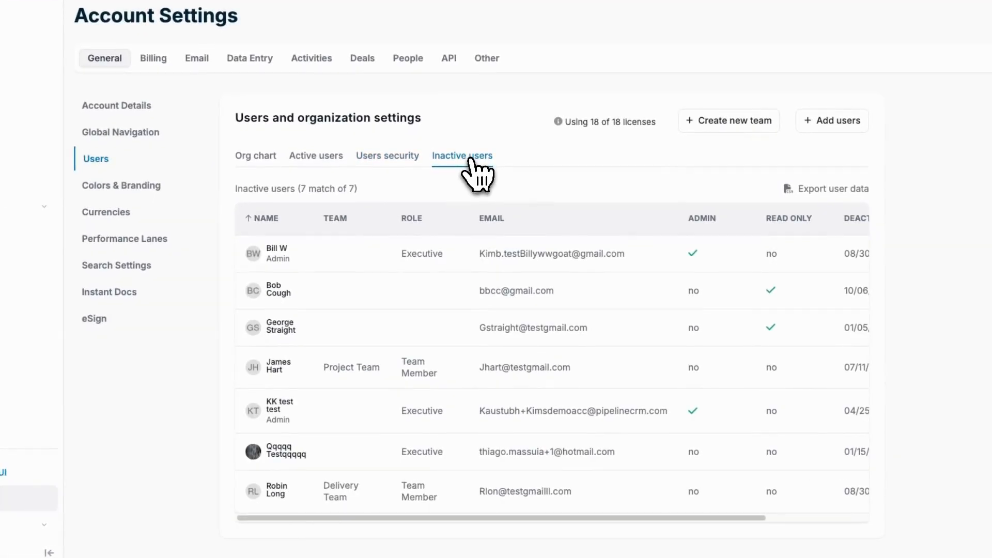
{"action": "left_click_drag", "start_coordinate": [452, 519], "coordinate": [405, 532]}
Return to the active users, view the actions available for the first user in the table, and dismiss them
{"action": "left_click", "coordinate": [329, 158]}
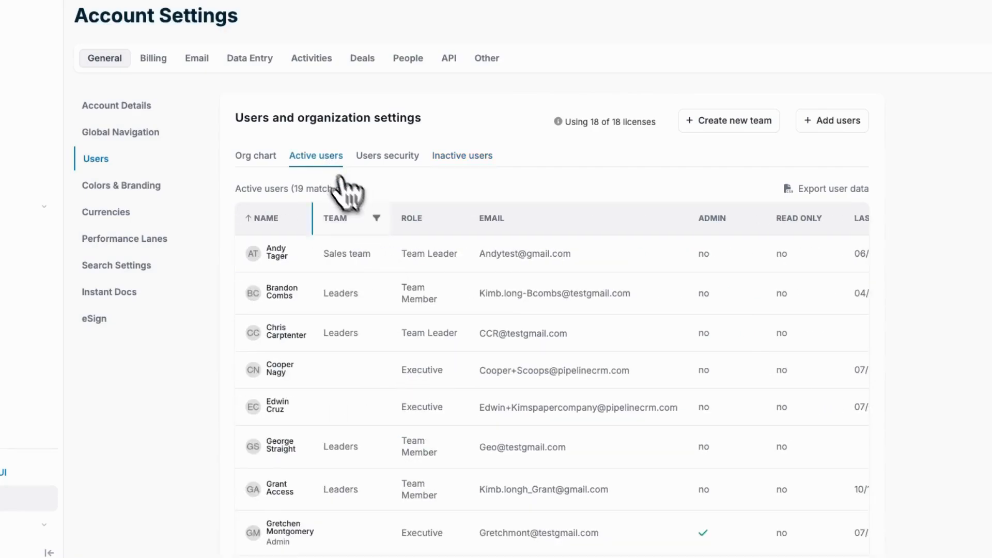
{"action": "scroll", "coordinate": [420, 499], "scroll_direction": "down", "scroll_amount": 8}
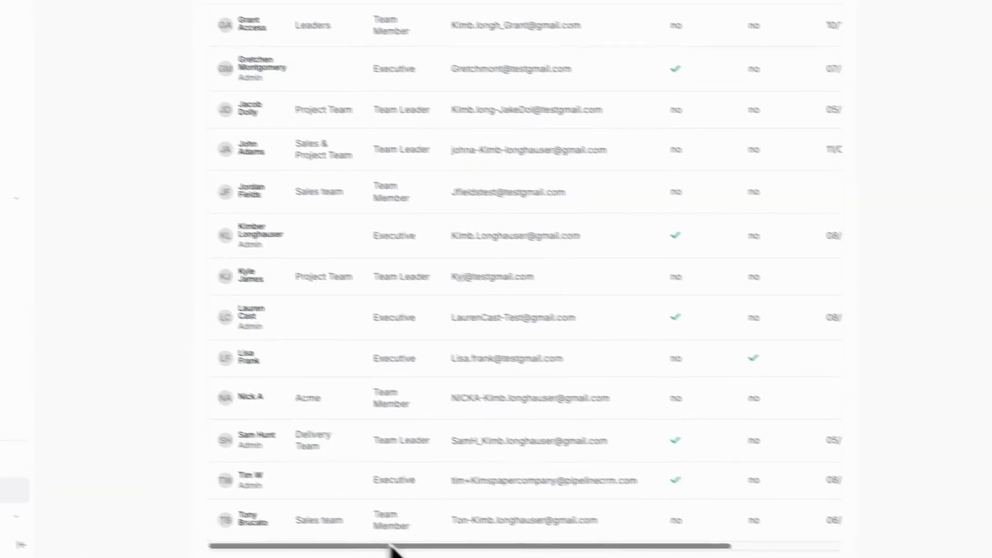
{"action": "left_click_drag", "start_coordinate": [349, 537], "coordinate": [517, 542]}
{"action": "scroll", "coordinate": [567, 443], "scroll_direction": "up", "scroll_amount": 8}
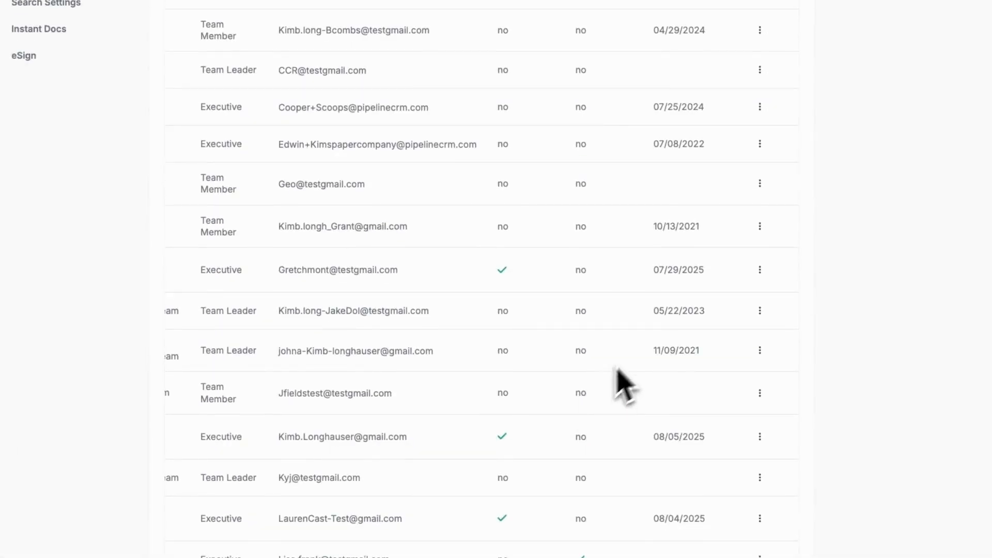
{"action": "left_click", "coordinate": [759, 233]}
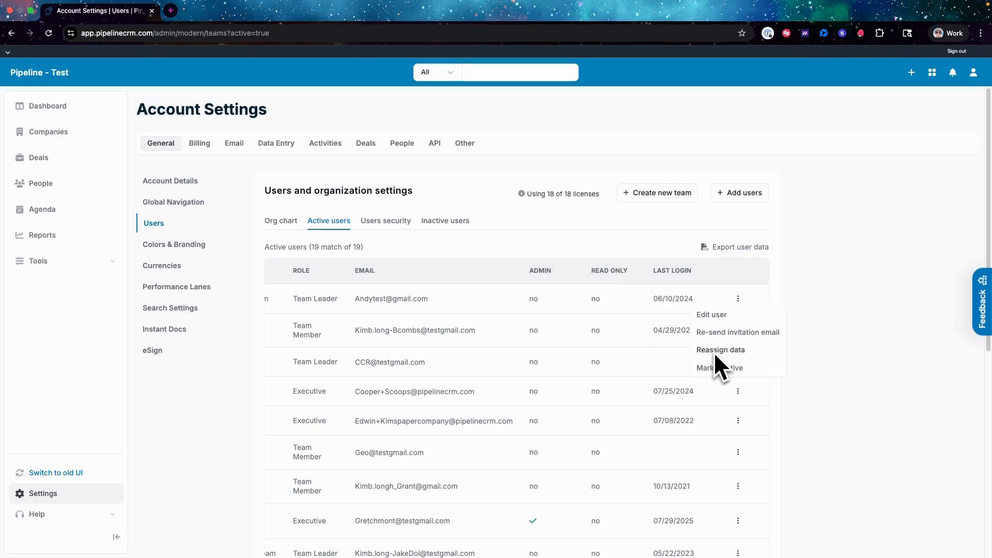
{"action": "left_click", "coordinate": [598, 226]}
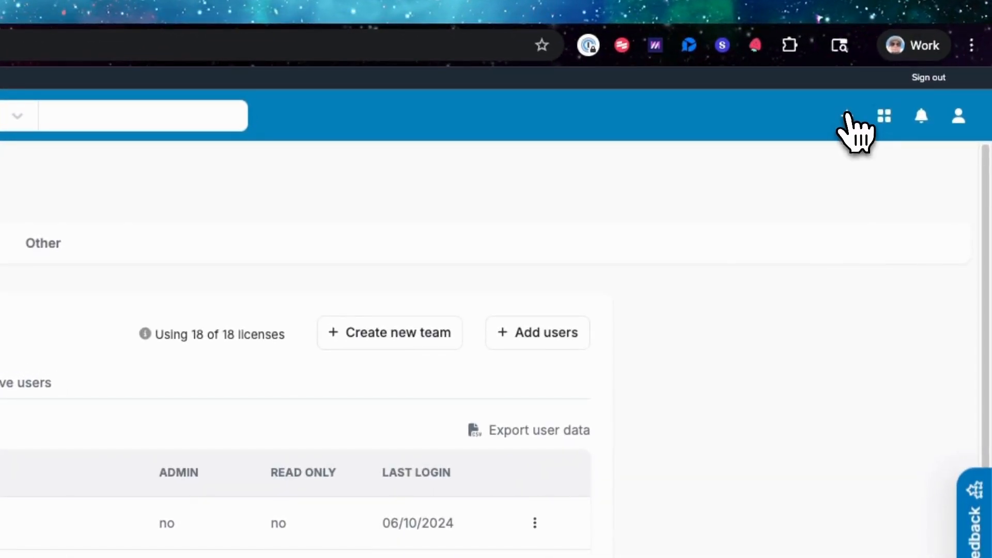
Start adding a new user from the global Quickly Add options
{"action": "left_click", "coordinate": [847, 116]}
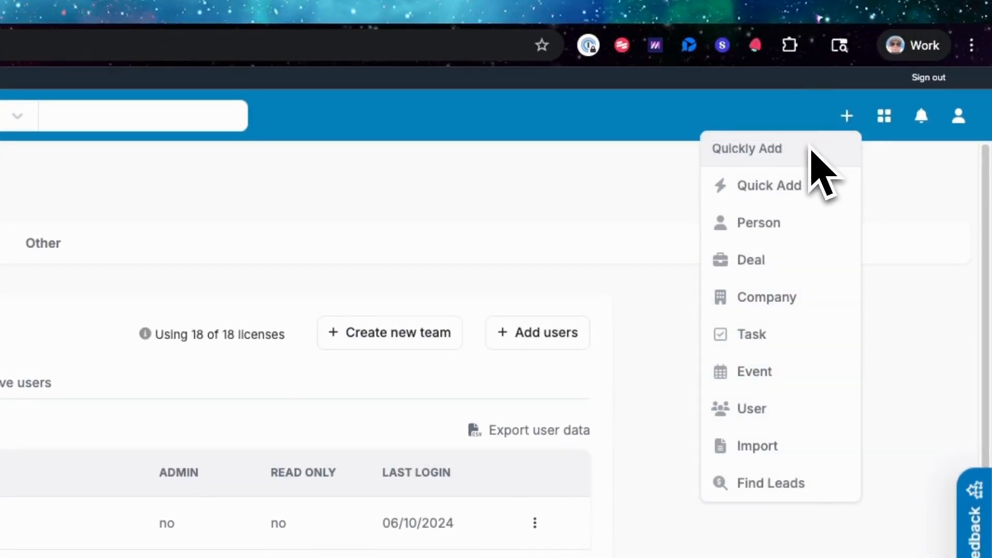
{"action": "left_click", "coordinate": [755, 412]}
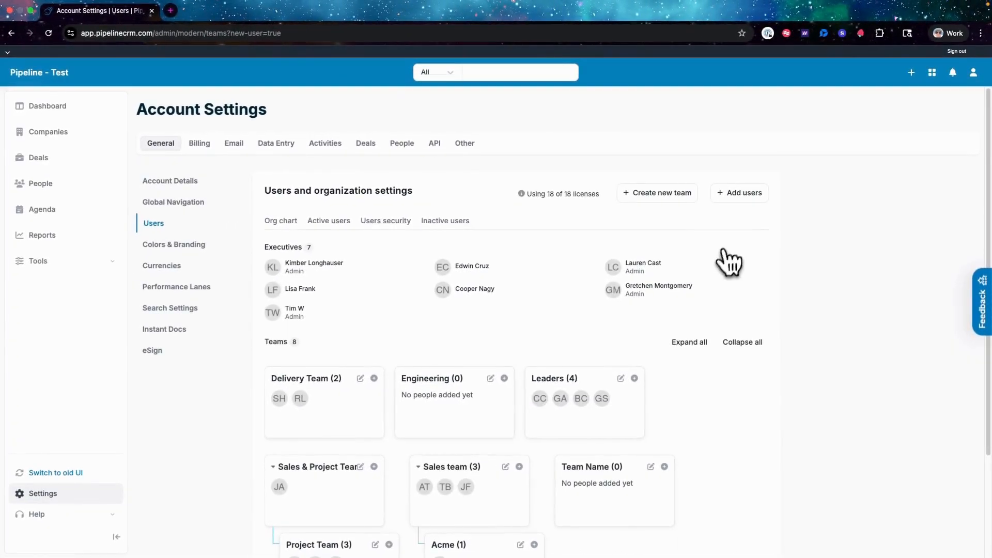